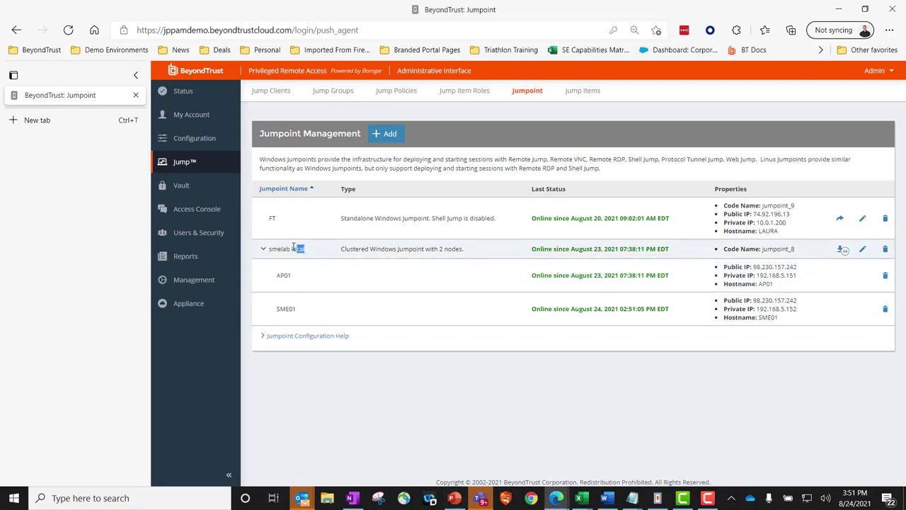
drag(306, 249, 270, 249)
click(539, 273)
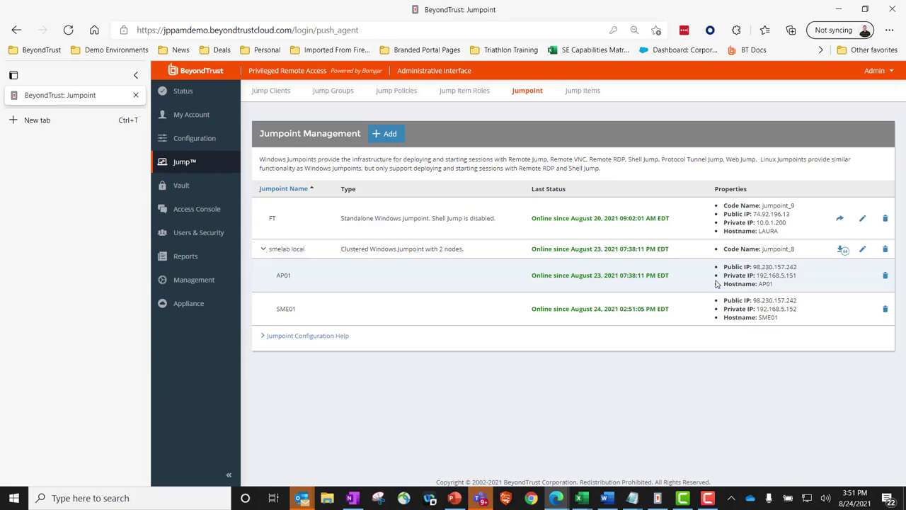
In the access console, launch the SME01 jump item using its stored Credential Store account.
click(666, 503)
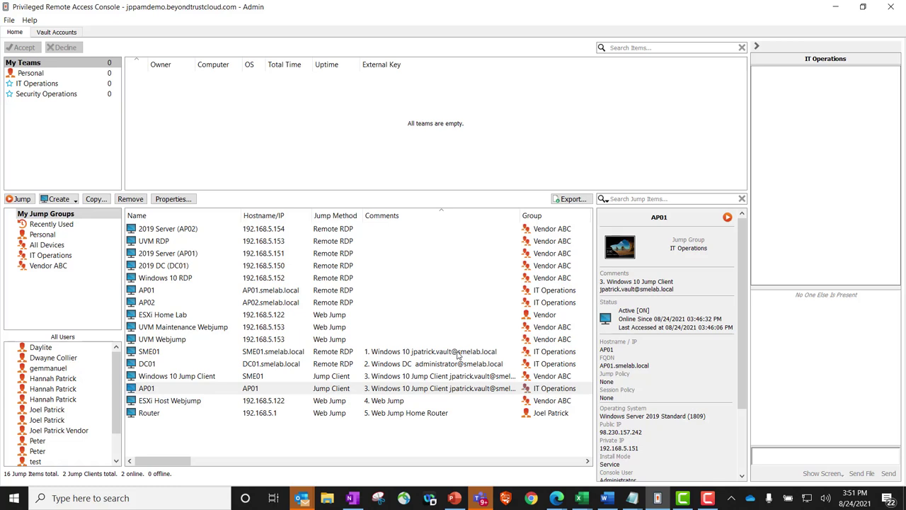
click(458, 355)
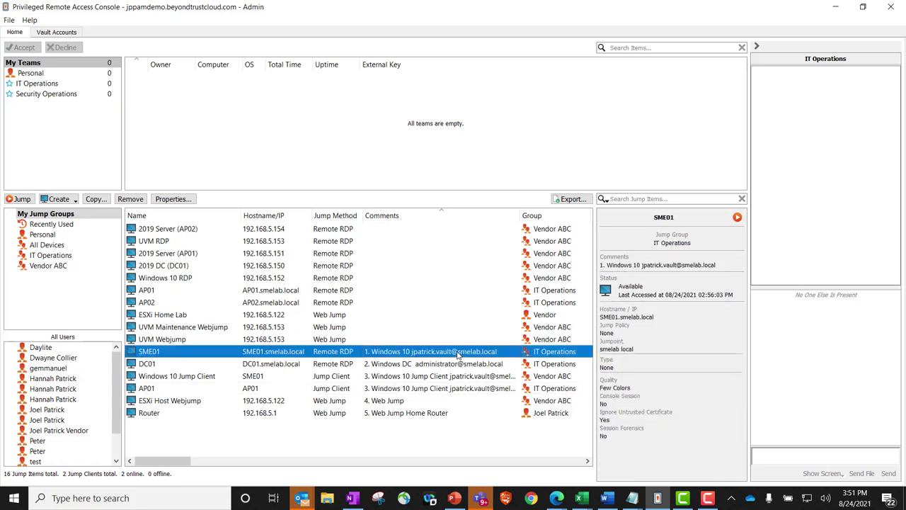
double_click(458, 355)
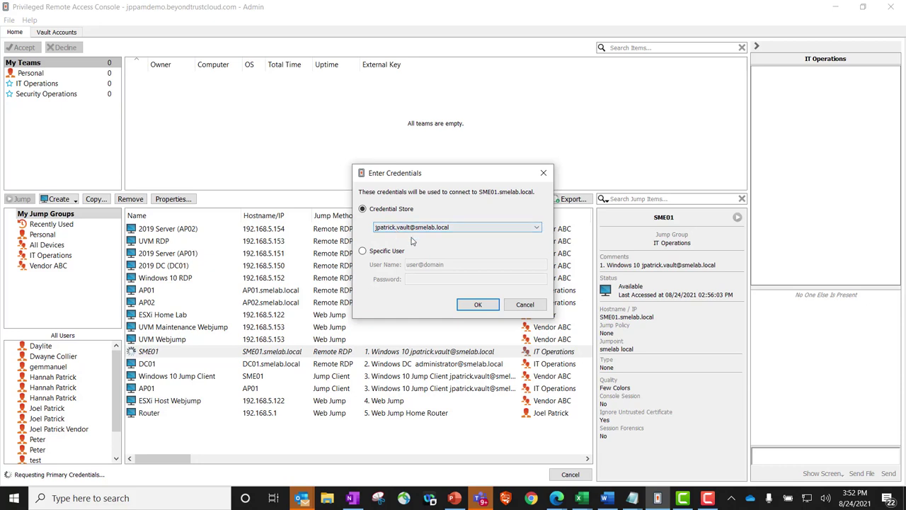
click(465, 305)
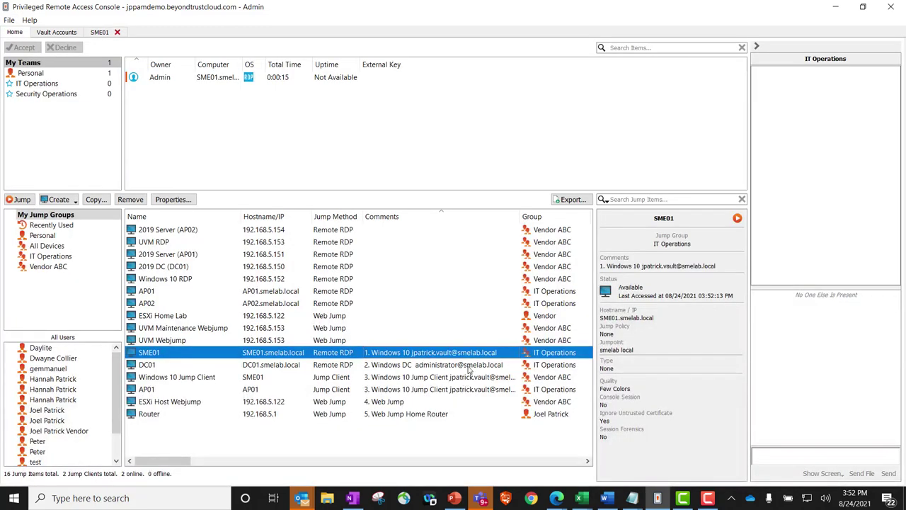
Launch a DC01 remote session with the stored Administrator credential.
click(468, 367)
double_click(469, 367)
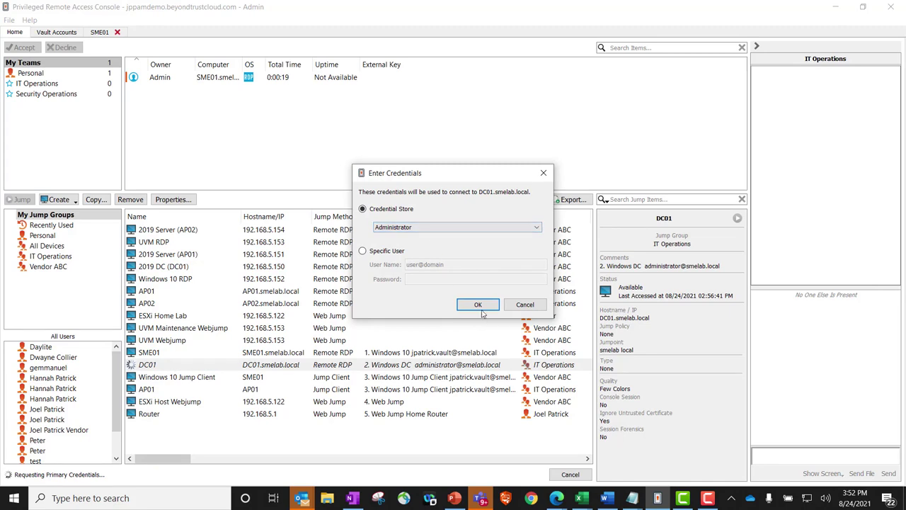
click(480, 305)
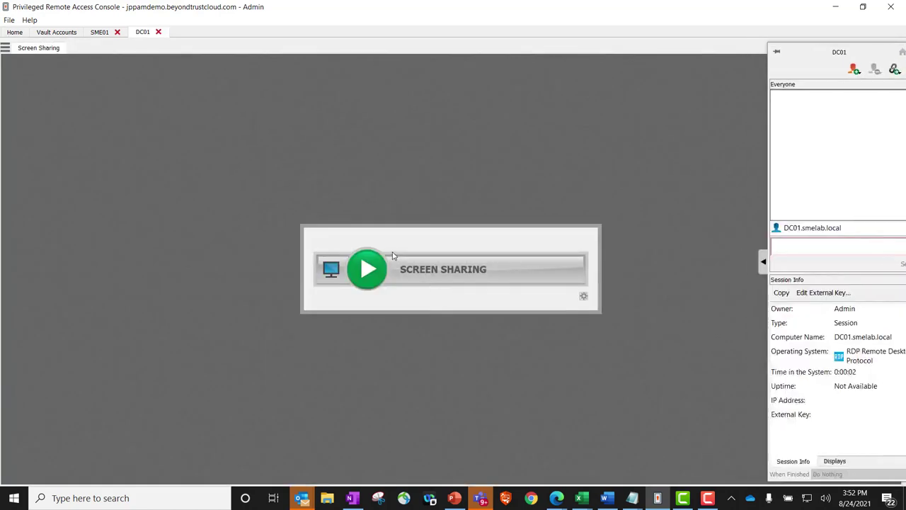
Start Screen Sharing on DC01, nudge the SVC BT Properties window down, then close the DC01 session.
click(393, 256)
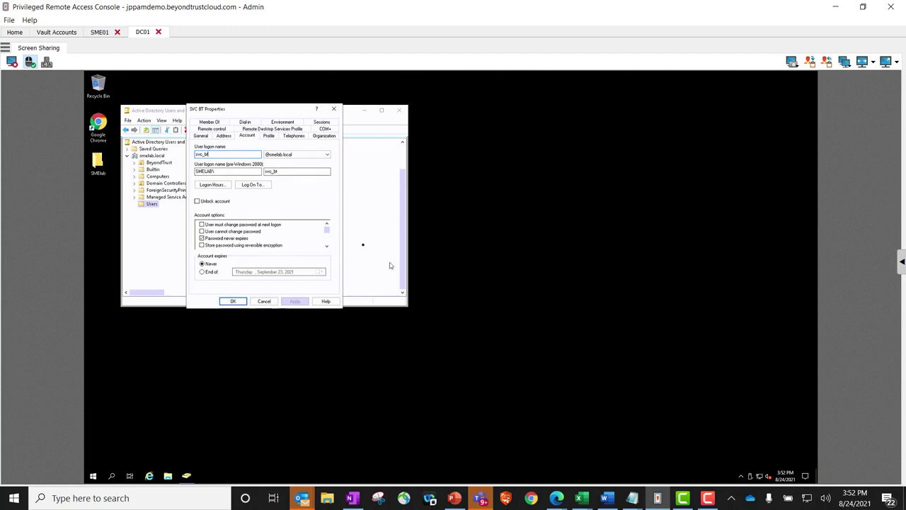
drag(233, 109, 234, 144)
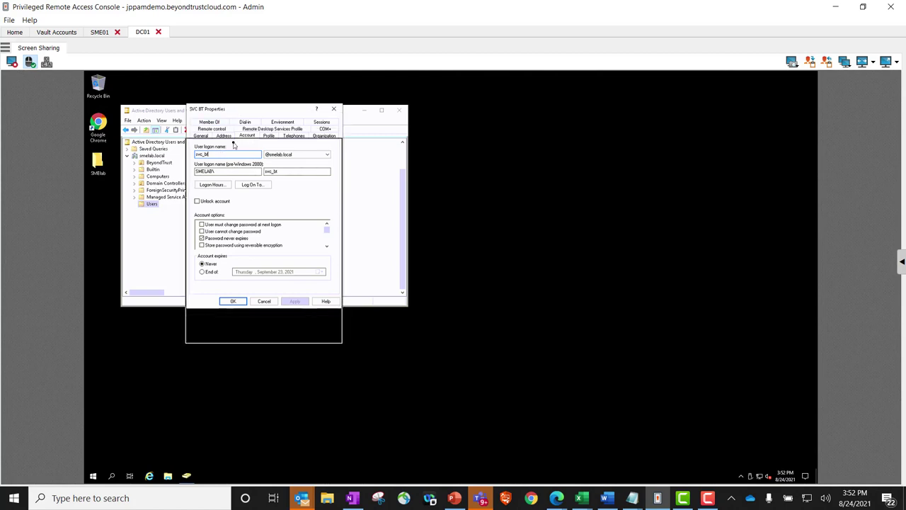
click(158, 32)
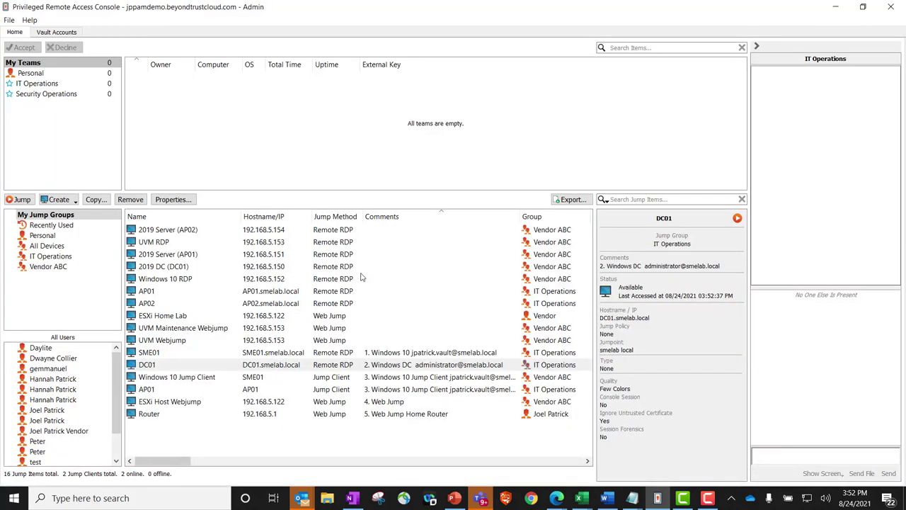
Start an AP01 Jump Client session and inject the Administrator credential at the Windows login.
click(407, 391)
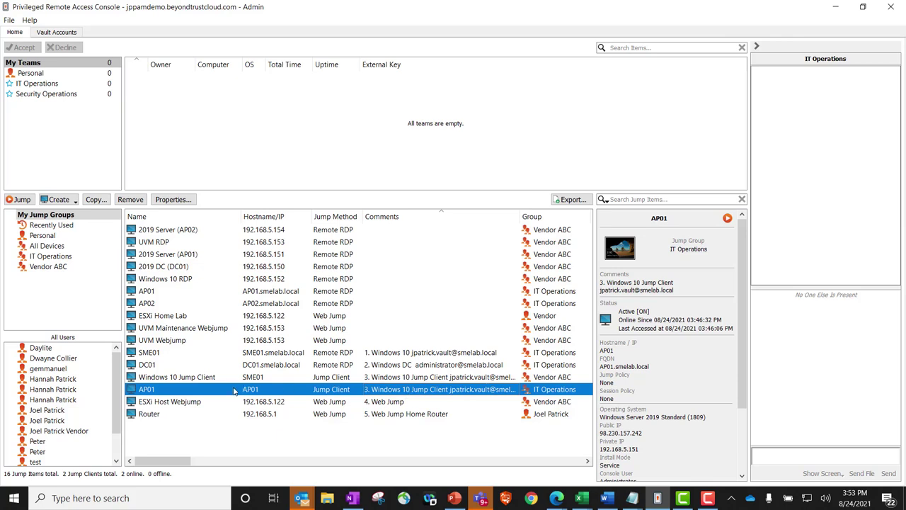
double_click(420, 395)
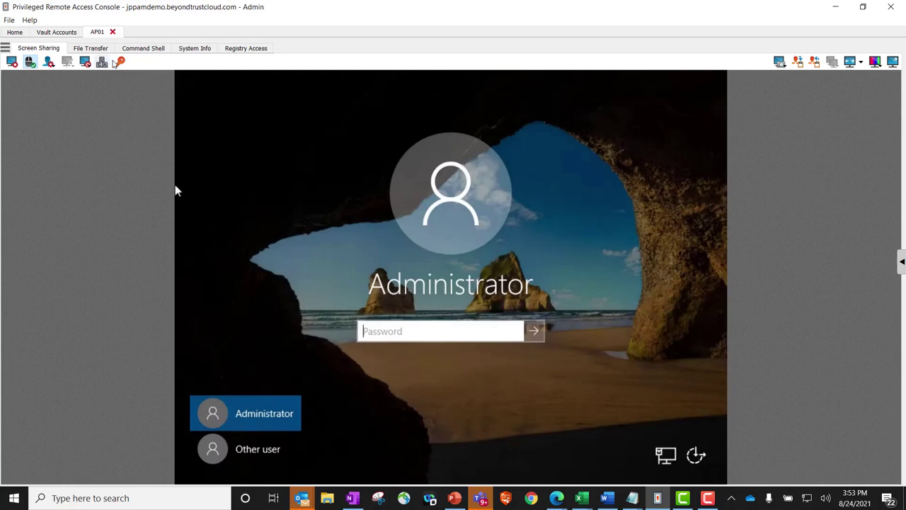
click(120, 62)
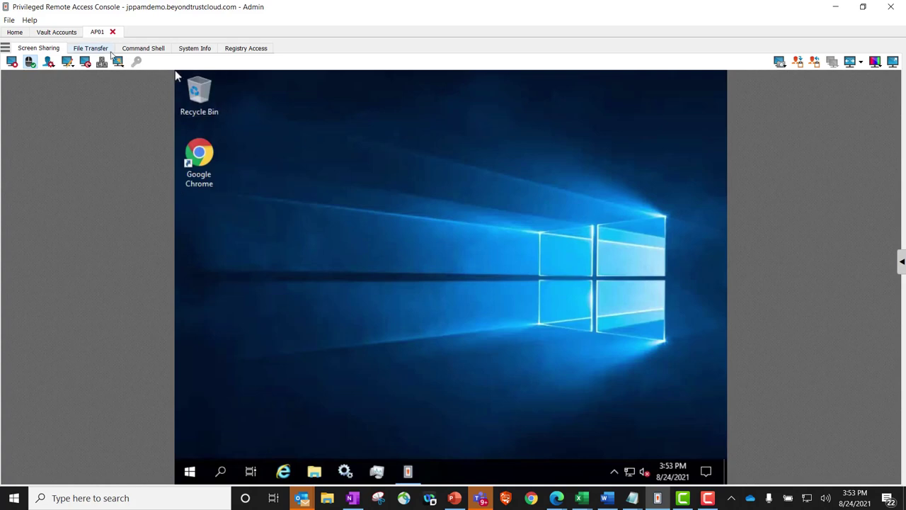
Browse AP01's File Transfer and Command Shell views, then return to Screen Sharing.
click(110, 51)
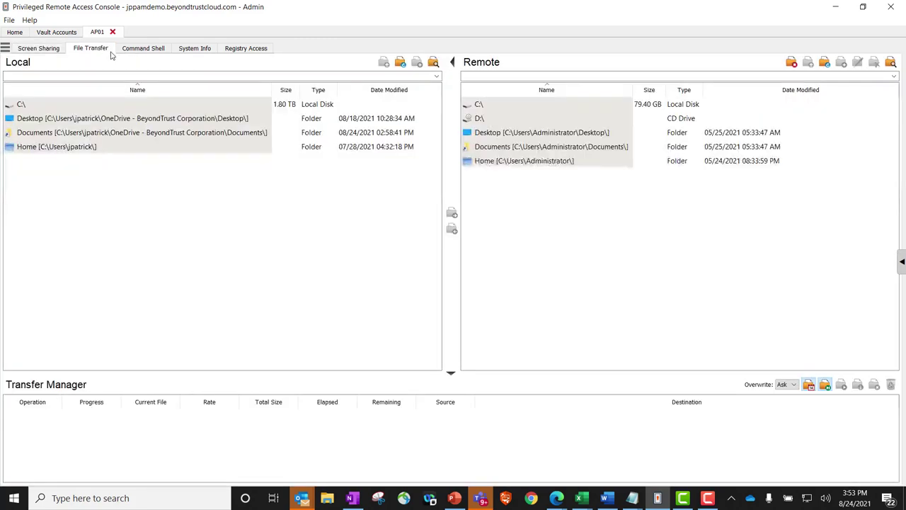
click(141, 50)
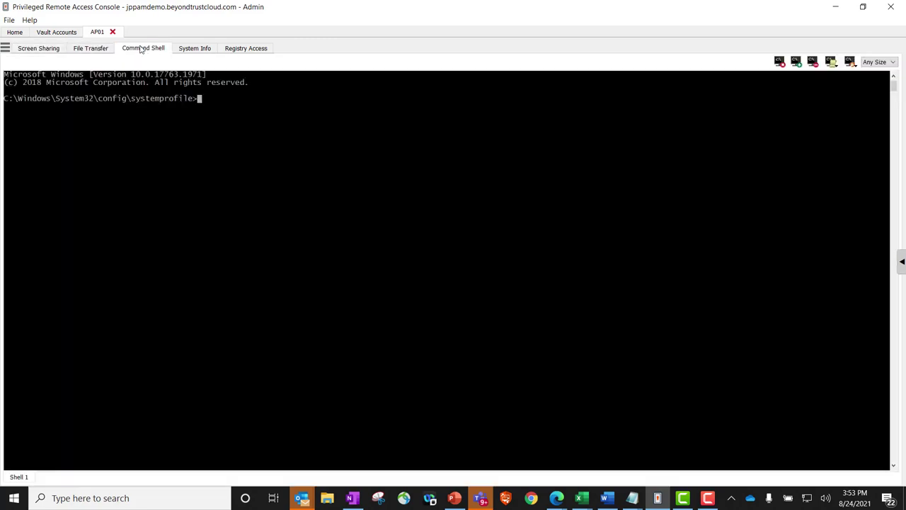
click(52, 51)
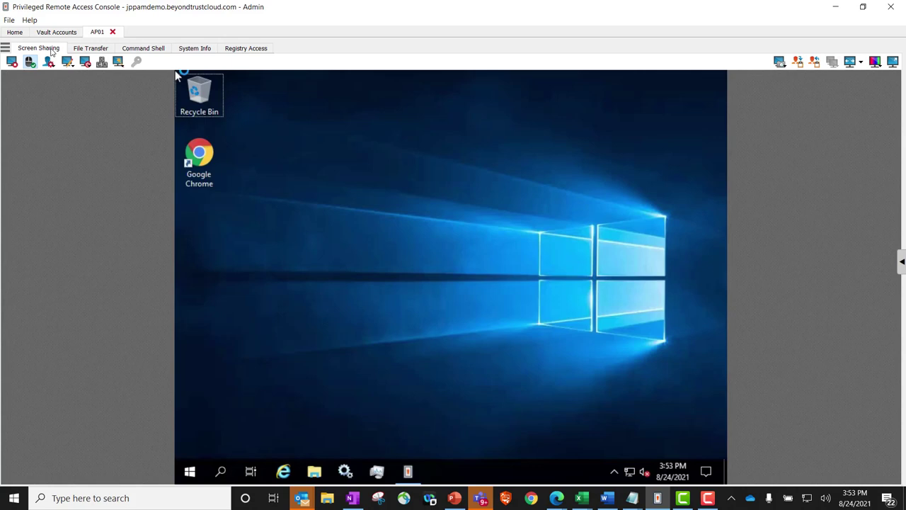
Close the AP01 tab and confirm End Session.
click(113, 34)
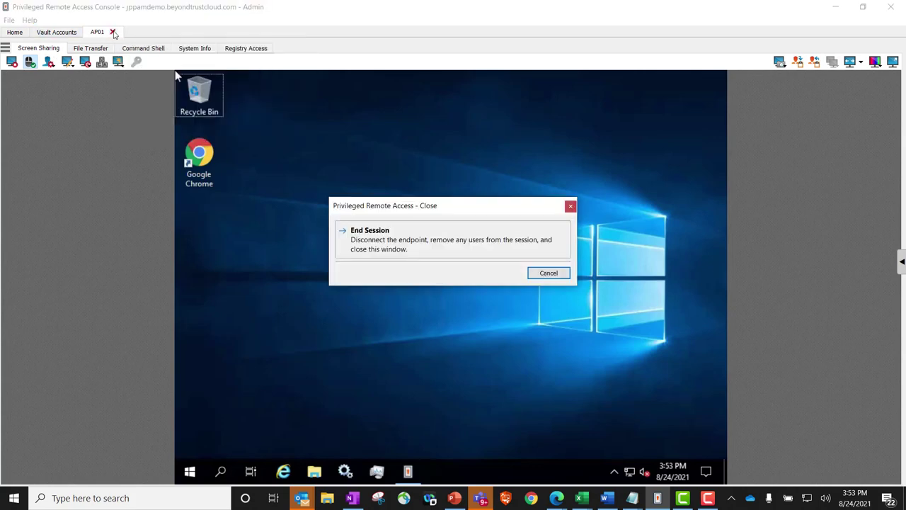
click(390, 243)
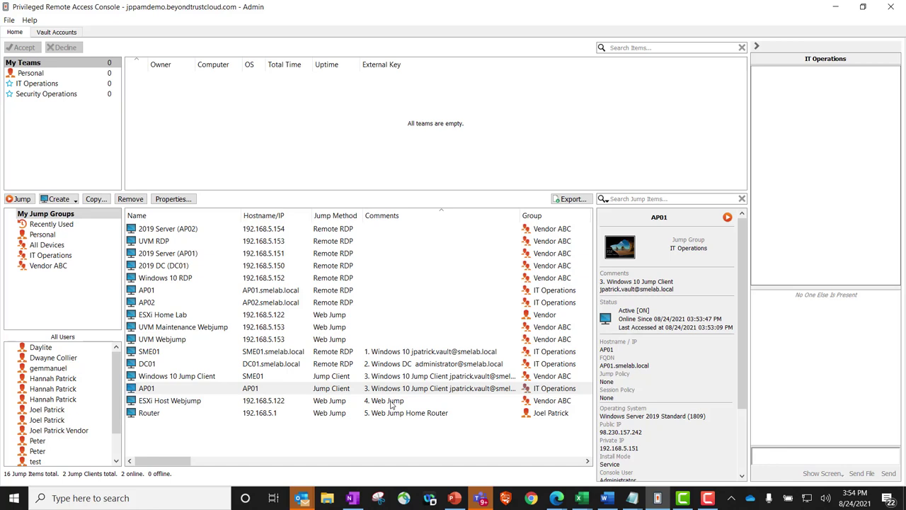
Launch the ESXi Host Webjump signed in with the stored esxi credential.
click(392, 404)
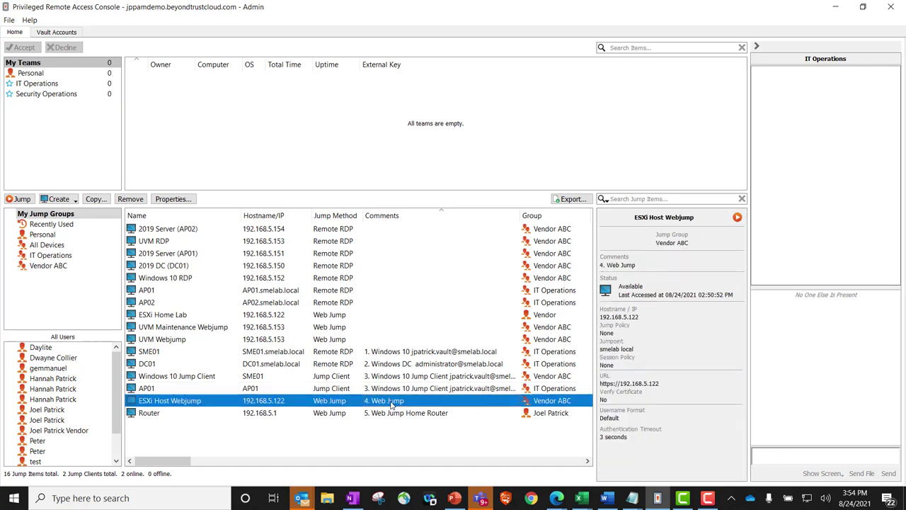
double_click(188, 401)
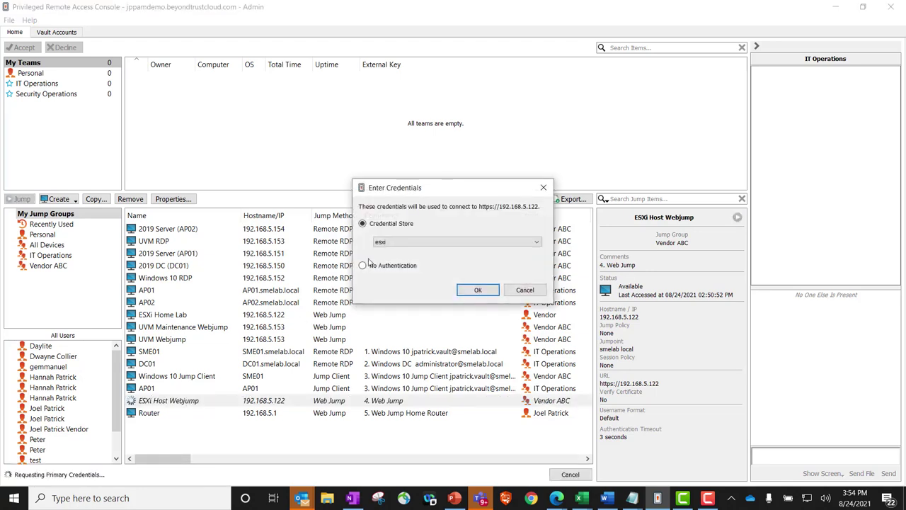
click(478, 291)
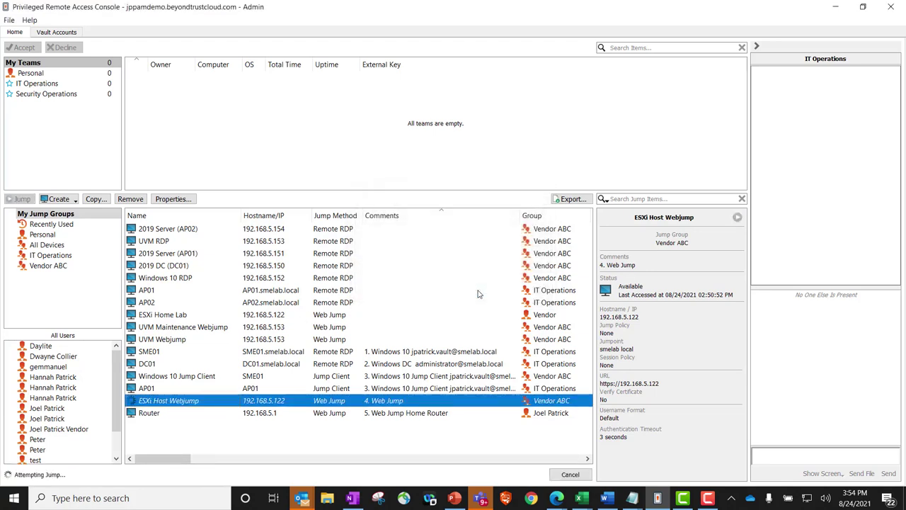